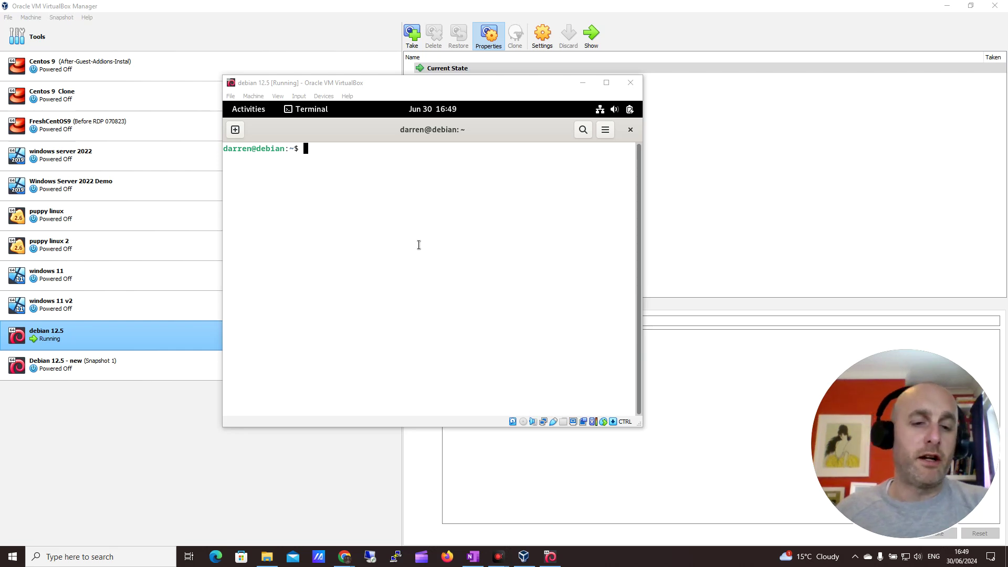
- Refresh the Debian VM's package lists with sudo apt update, entering the password
left_click(357, 171)
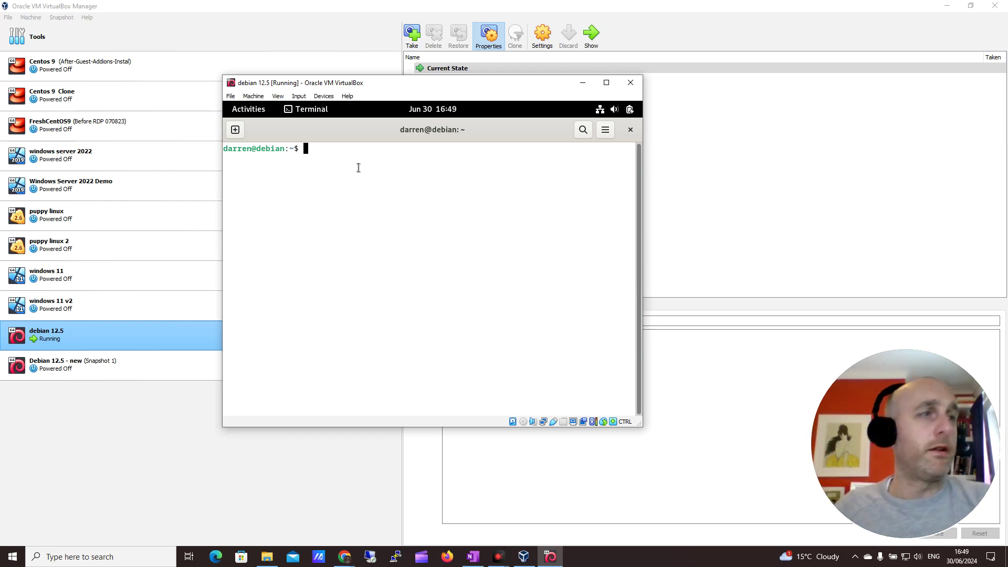
type("sudo")
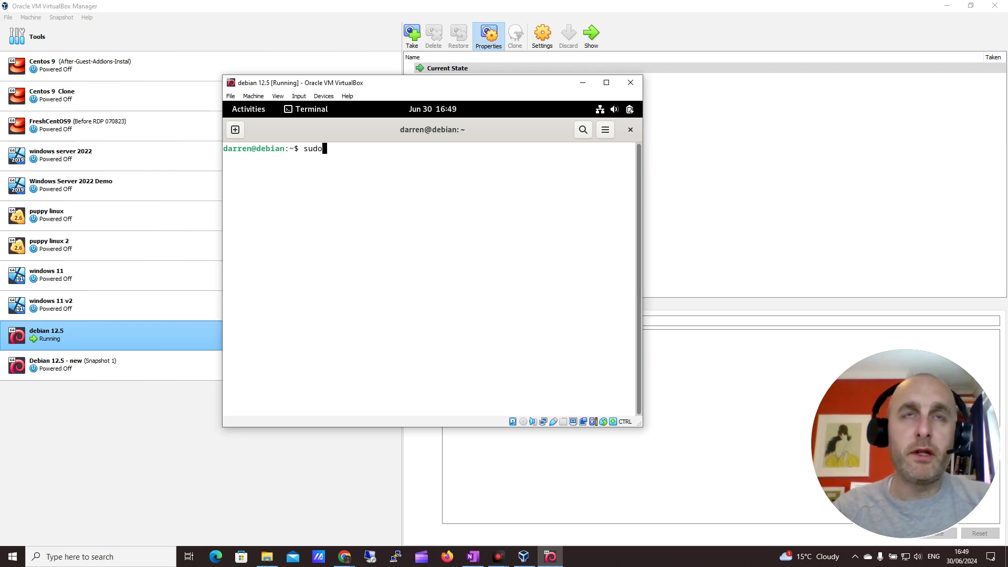
type(" apt up")
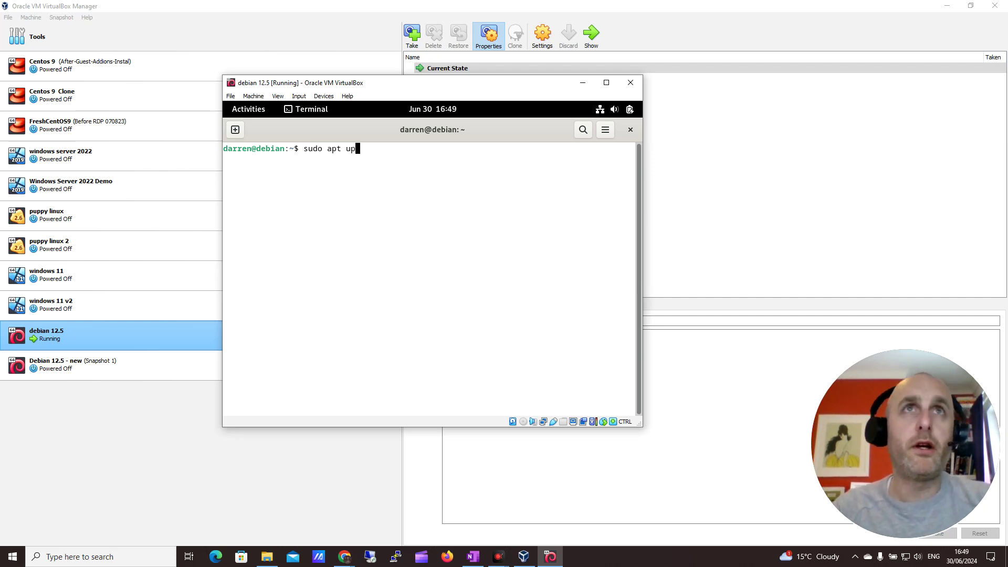
type("date")
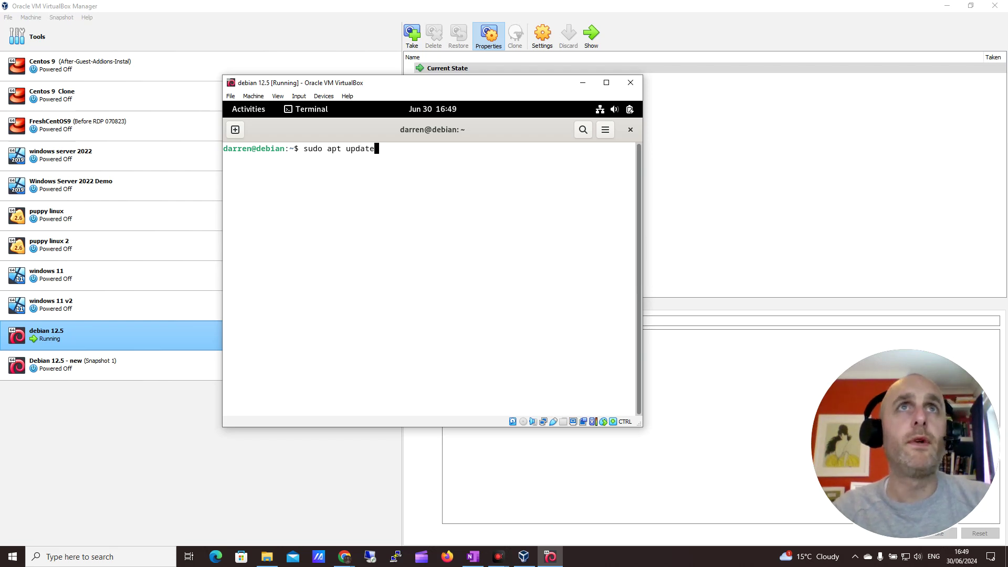
key("Return")
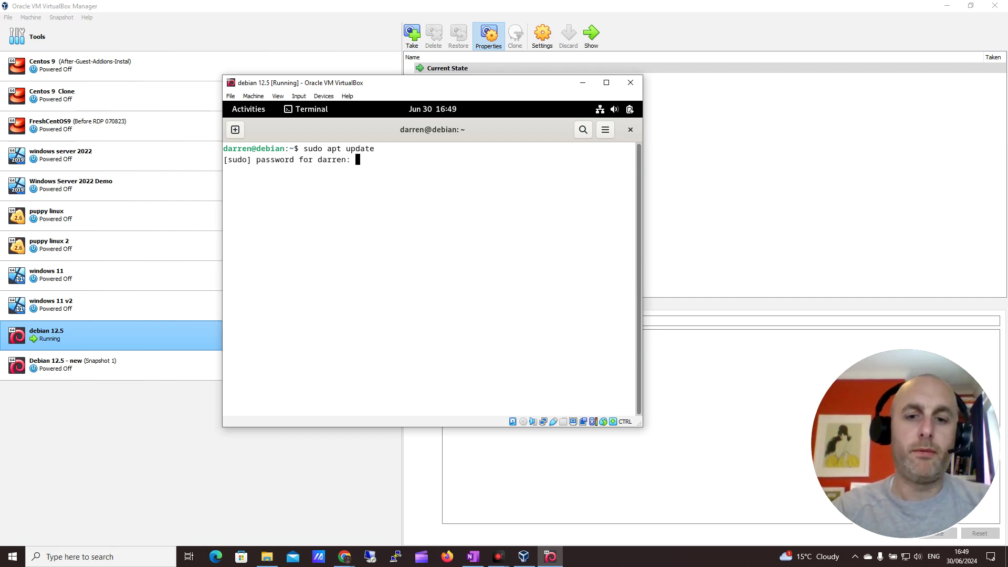
key("Return")
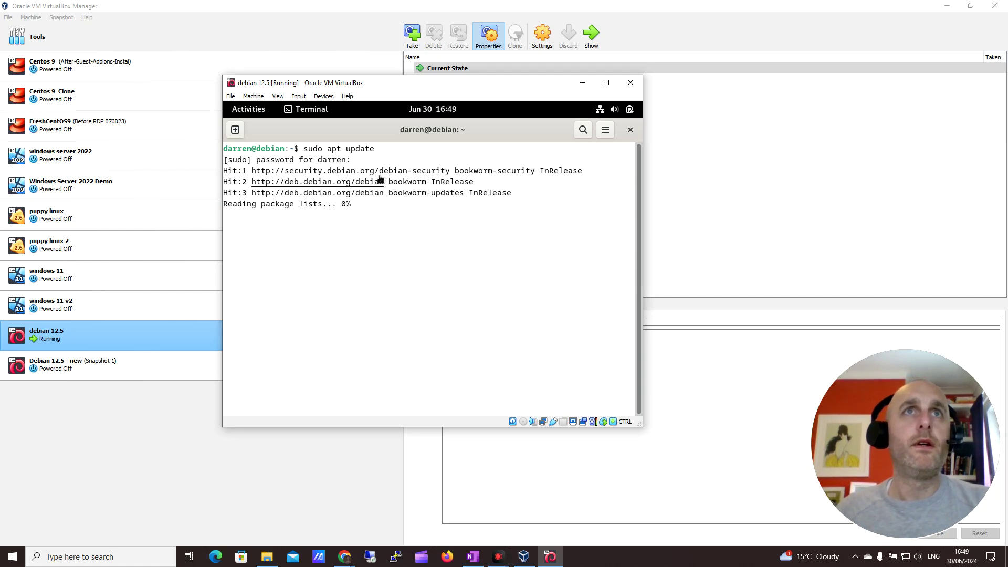
- Run sudo apt upgrade from the recalled command, which reports nothing to upgrade
key("Up")
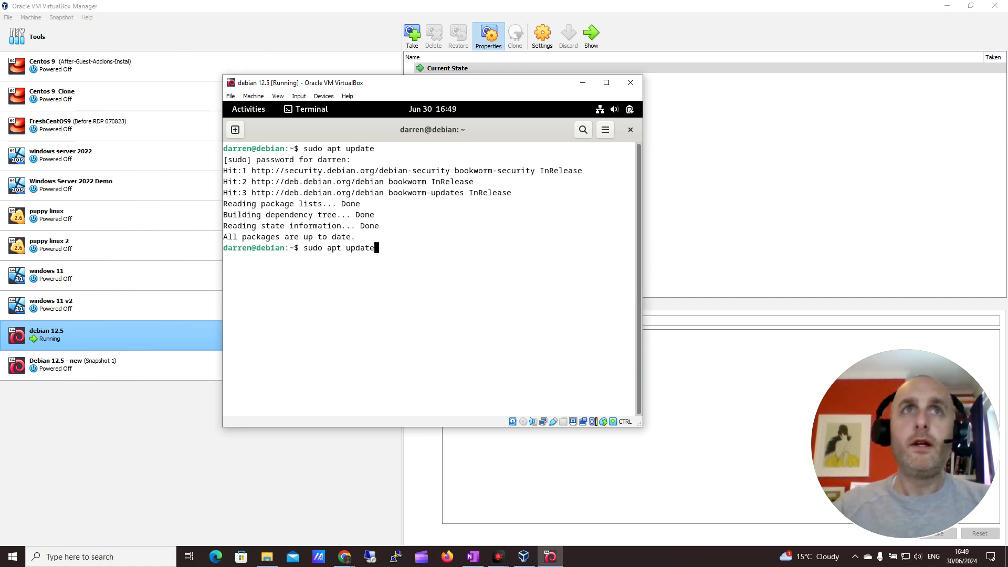
key("BackSpace")
key("BackSpace")
key("BackSpace")
key("BackSpace")
type("grade")
key("Return")
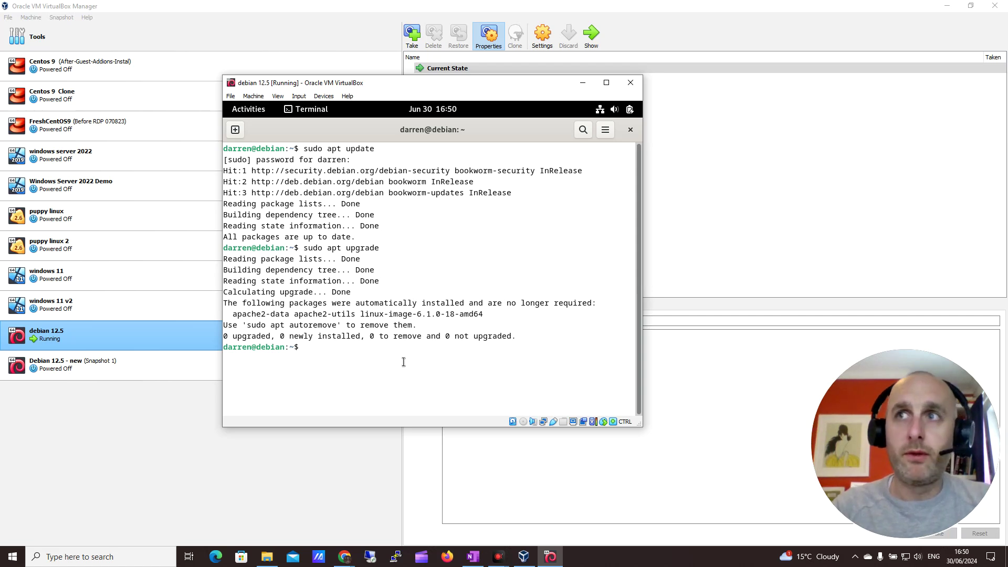
type("sudo ")
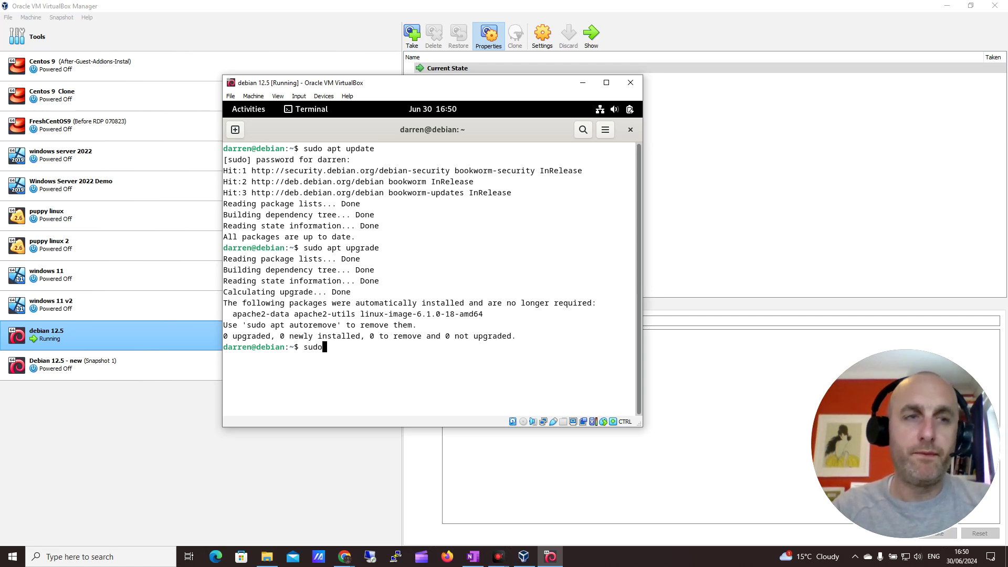
type("apt in")
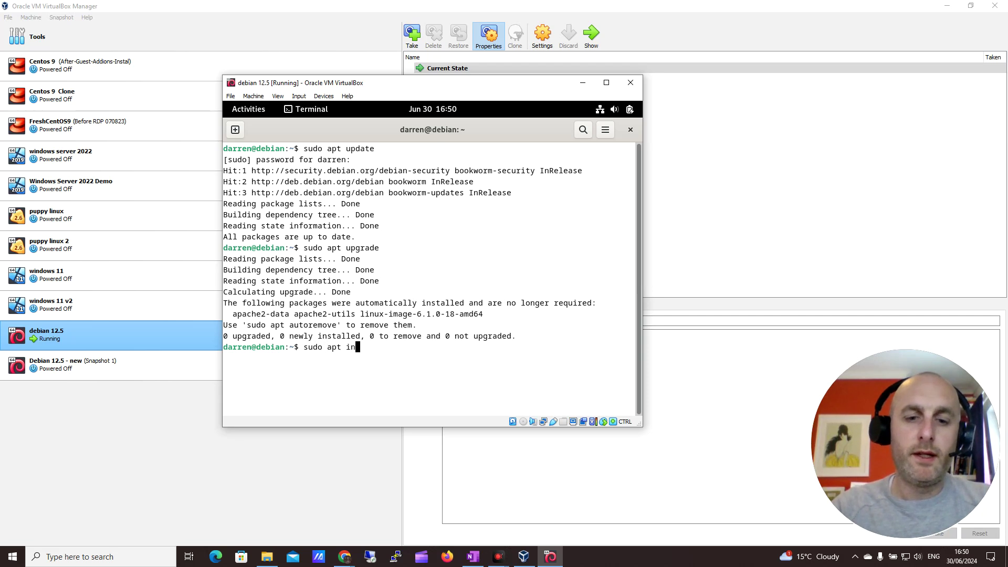
type("stall apache")
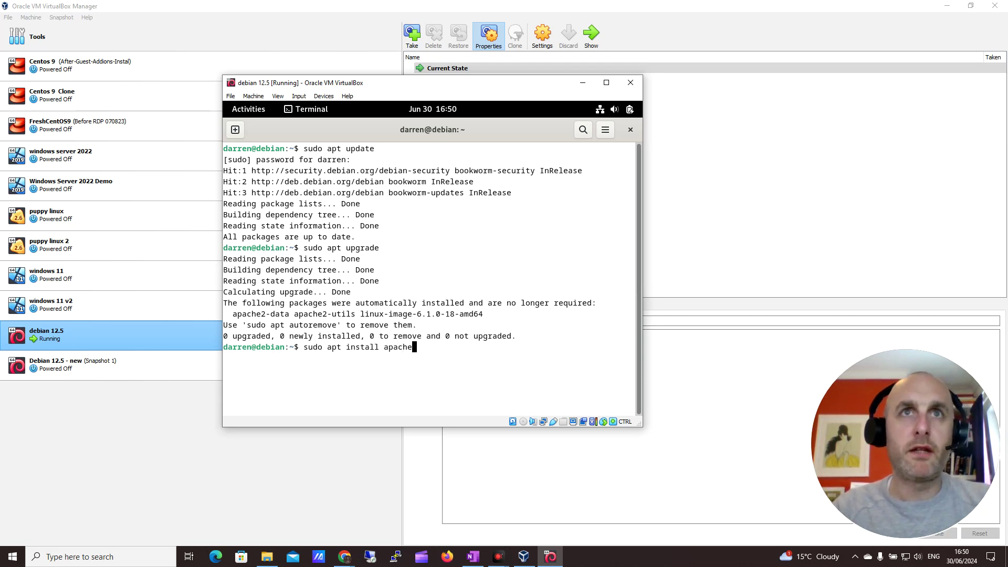
type("2")
- Install the web server with sudo apt install apache2 and let apt finish
key("Return")
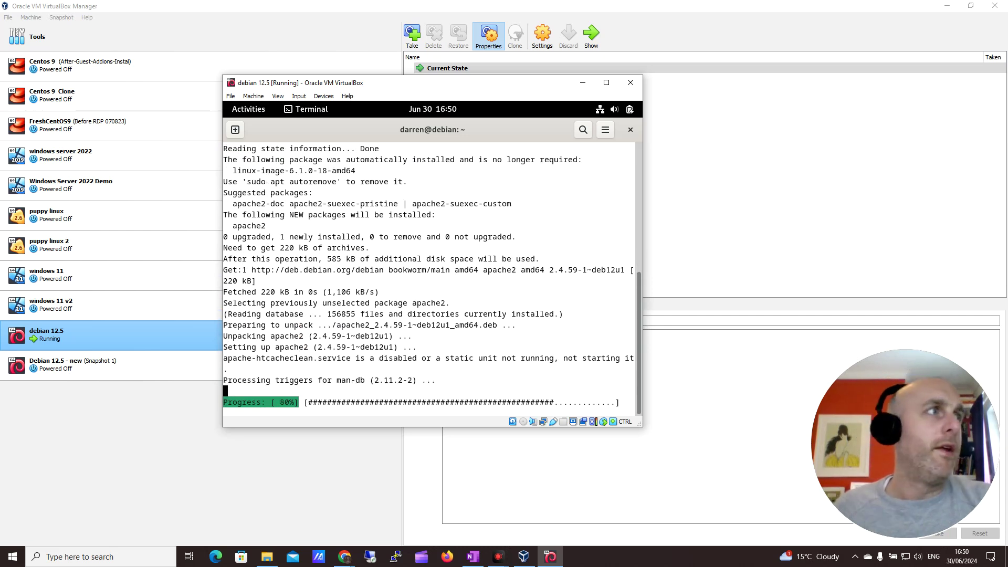
key("alt+Tab")
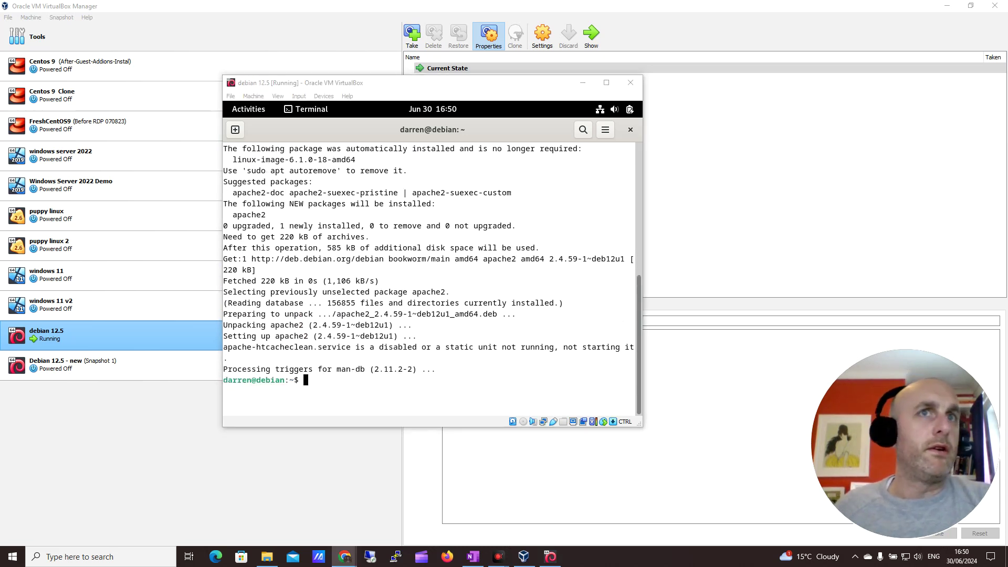
left_click(349, 383)
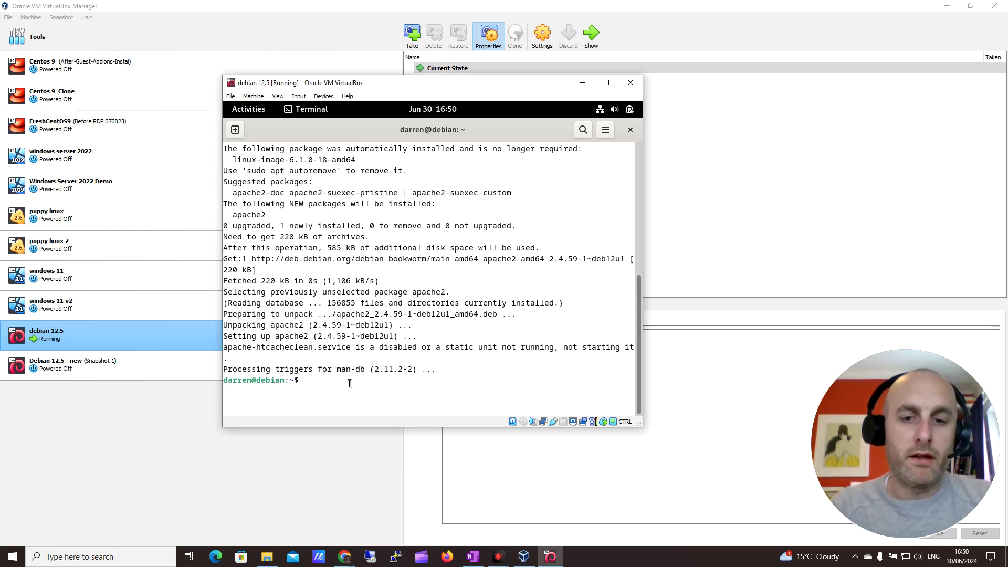
type("sudo systemctl")
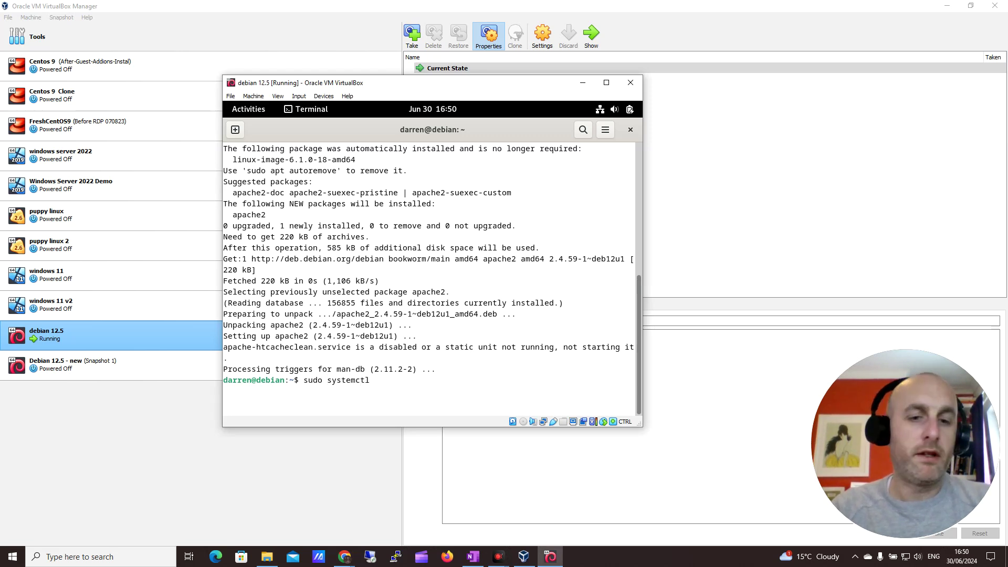
type(" status apache2")
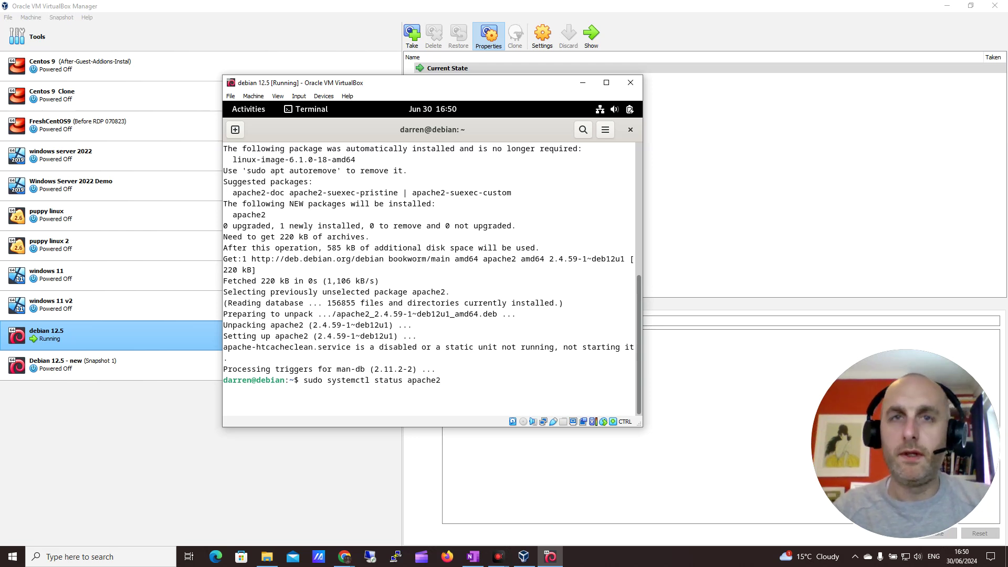
- Run sudo systemctl status apache2, which shows the service active (running)
key("Return")
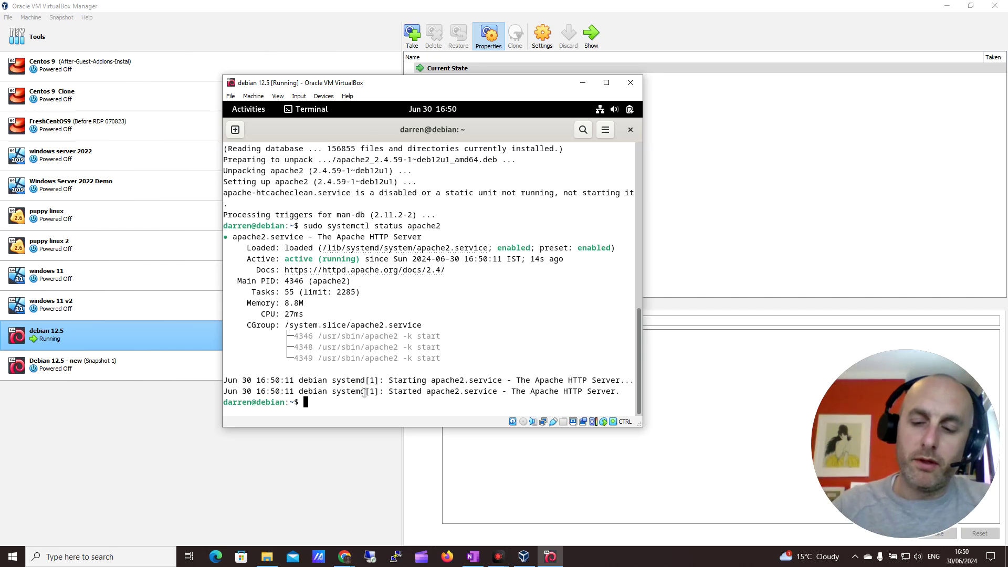
key("Up")
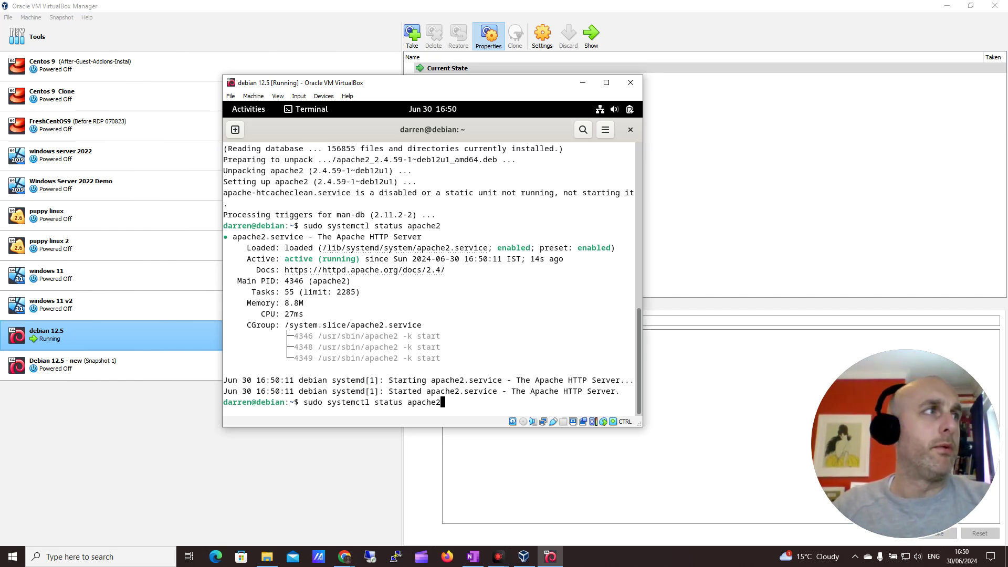
- Change the recalled command to sudo systemctl stop apache2 and run it
key("Left")
key("Left")
key("Left")
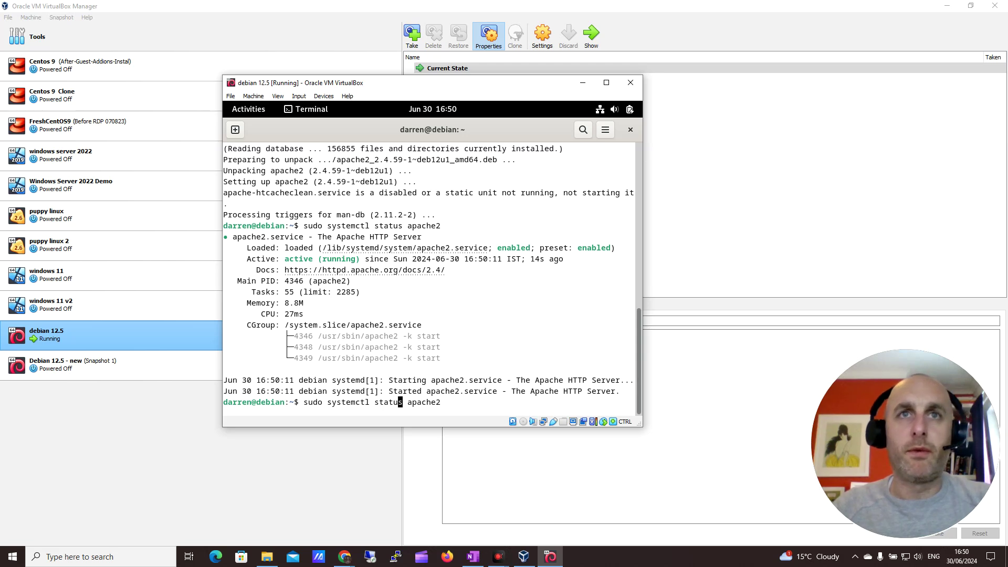
key("BackSpace")
key("BackSpace")
key("BackSpace")
key("BackSpace")
key("BackSpace")
key("Delete")
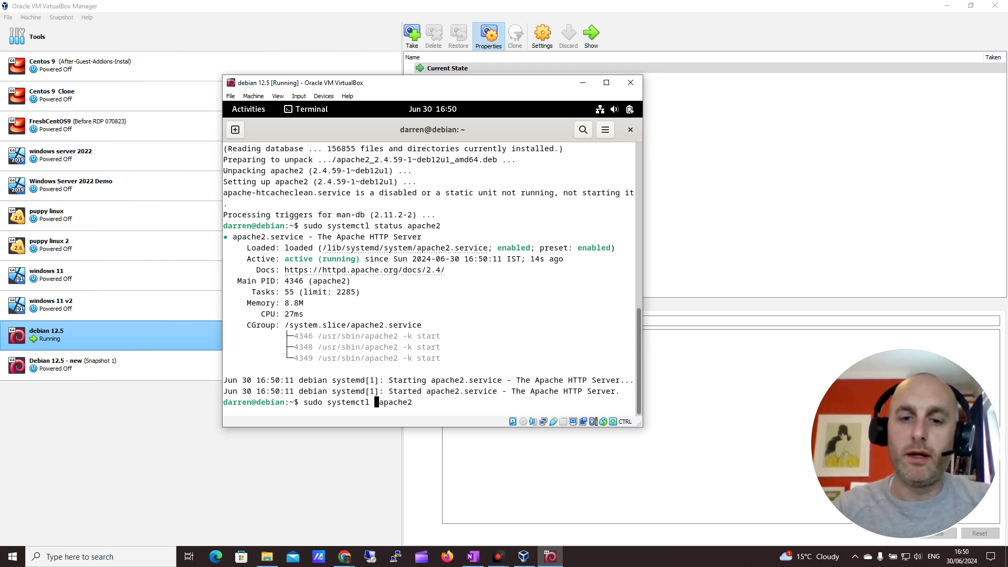
type("stop")
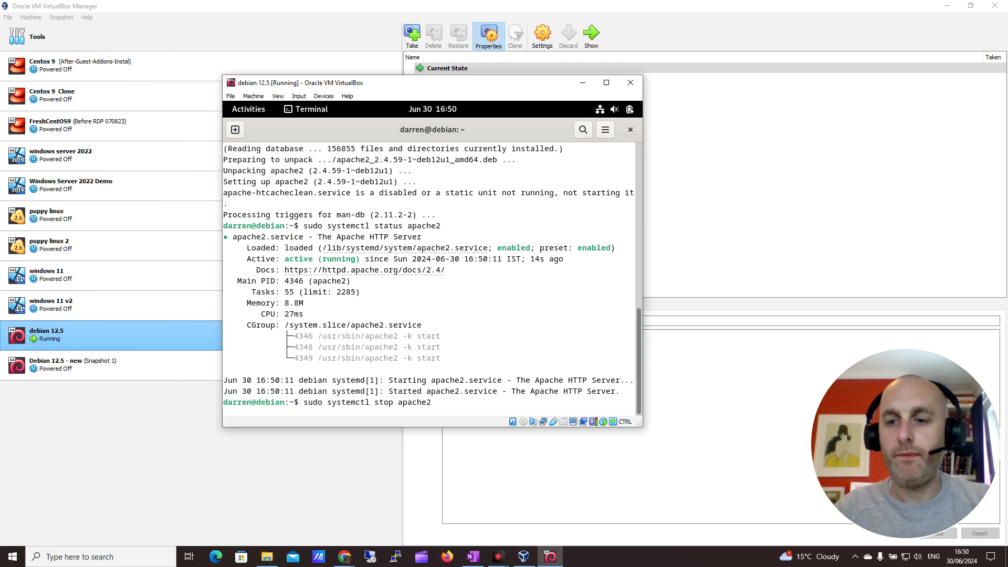
key("Return")
- Recheck apache2 status, now inactive (dead), declining scale mode and leaving the viewer
key("Up")
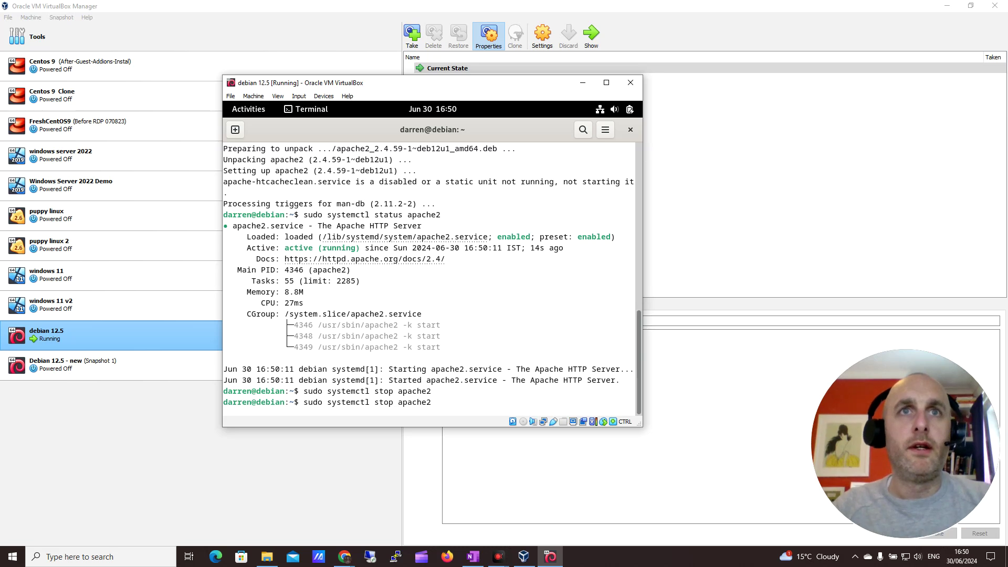
key("Up")
key("Return")
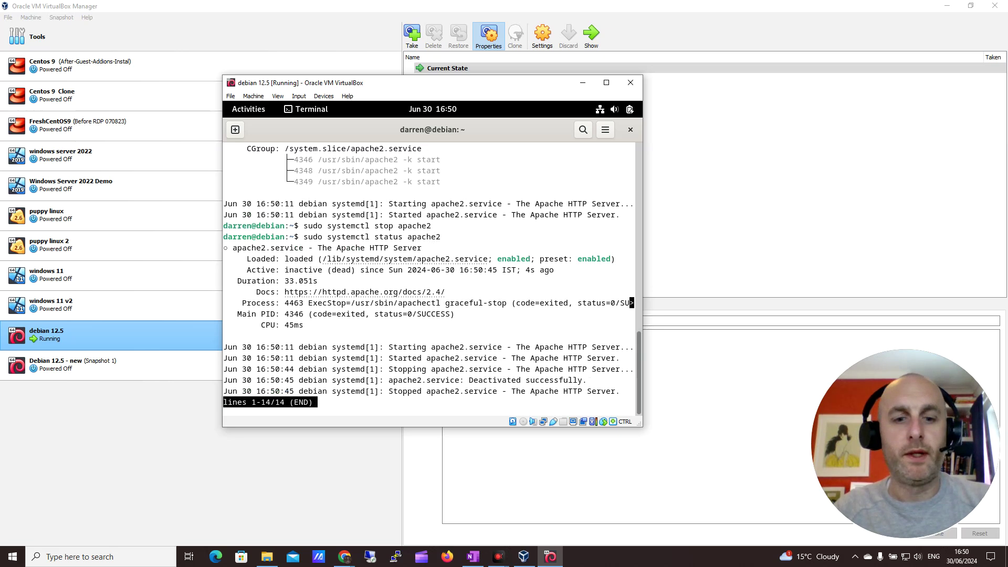
key("ctrl+c")
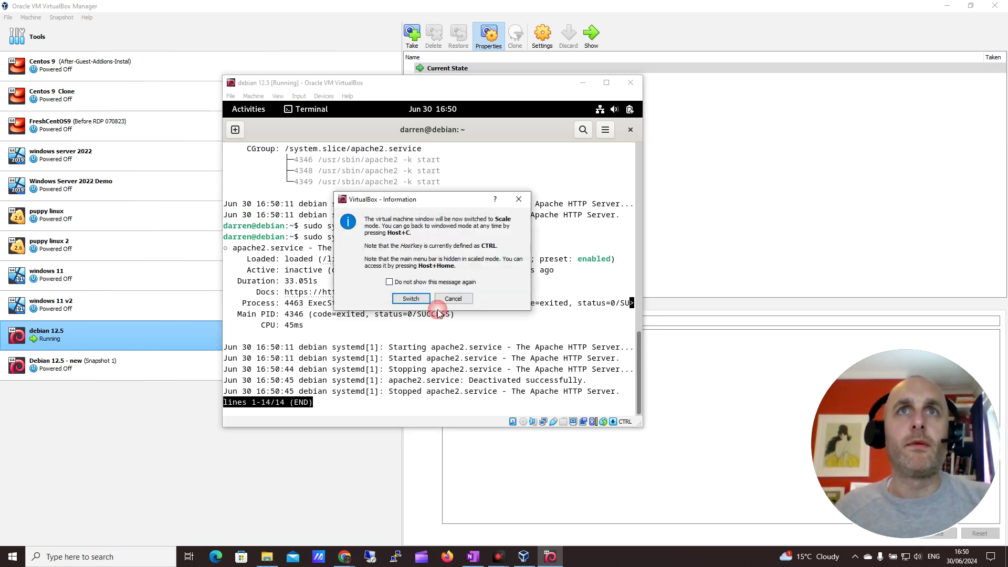
left_click(447, 301)
key("ctrl+c")
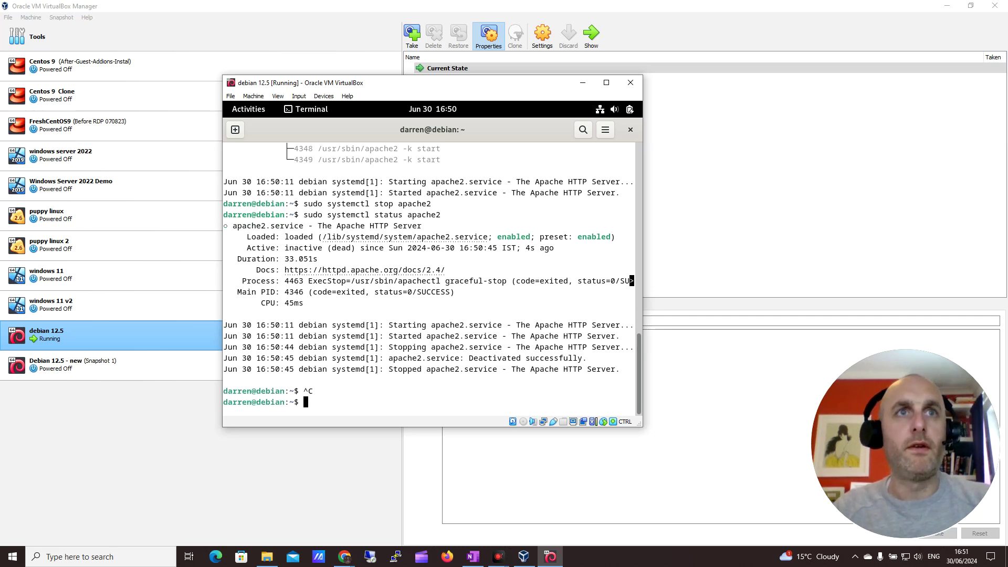
key("Up")
key("Up")
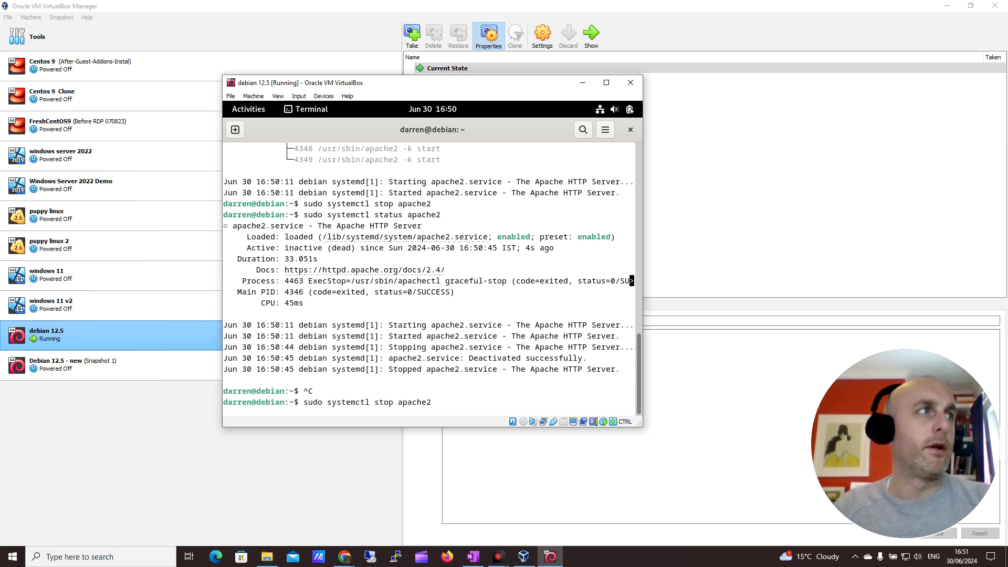
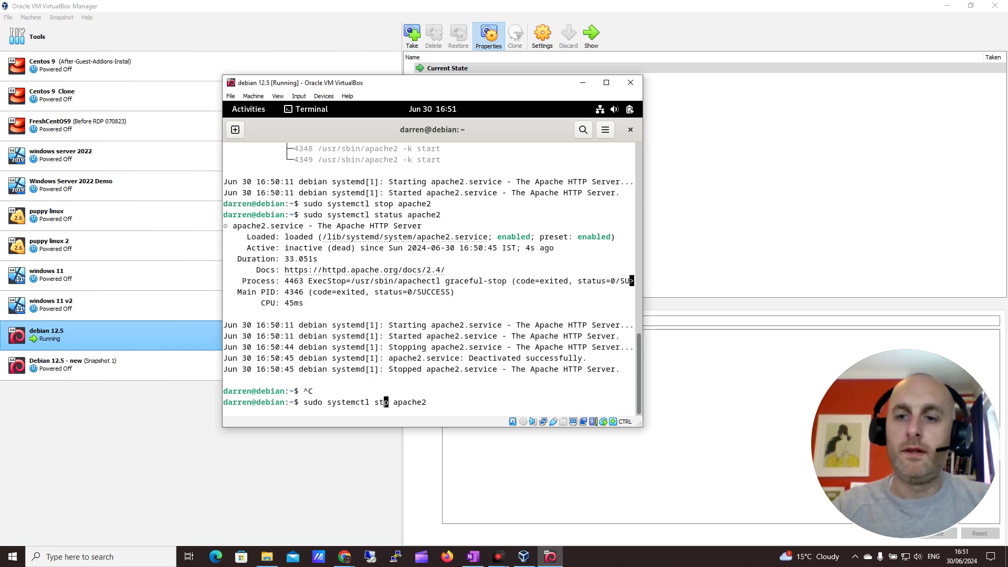
- Run 'sudo systemctl start apache2', then 'sudo systemctl enable apache2' in the VM terminal
key("BackSpace")
key("BackSpace")
type("tart")
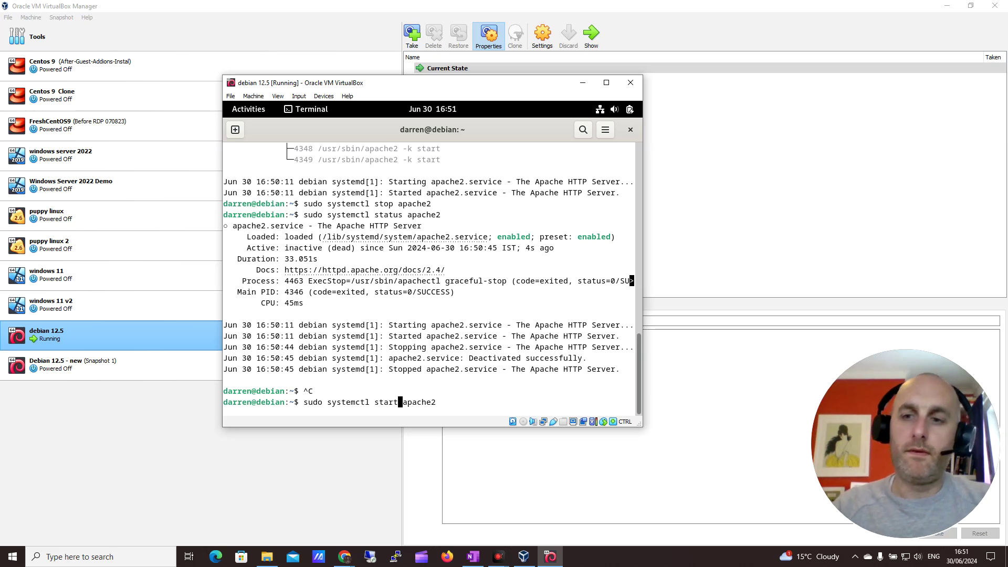
key("Return")
key("Up")
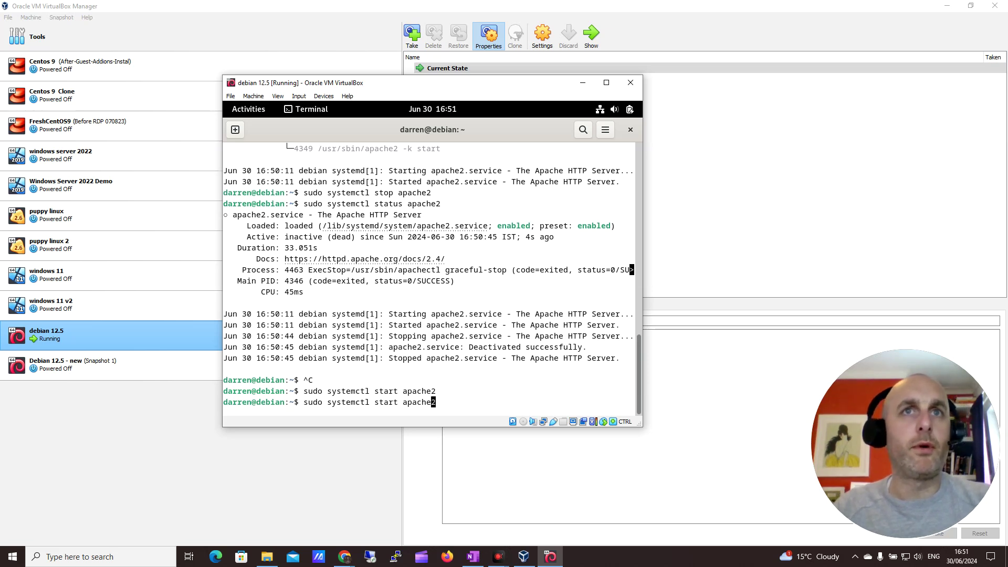
key("Left")
key("Left")
key("Left")
key("BackSpace")
key("BackSpace")
key("BackSpace")
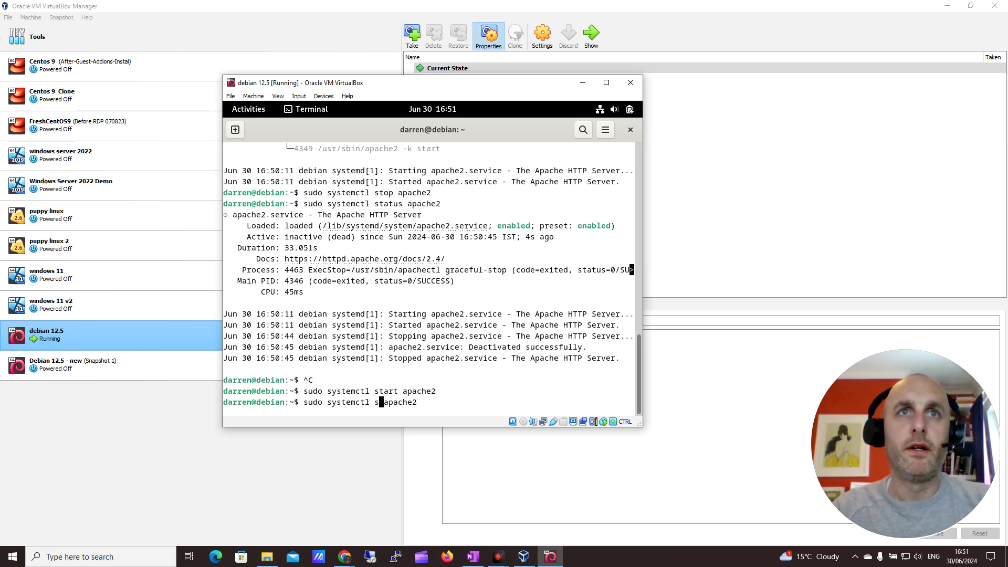
type("enable")
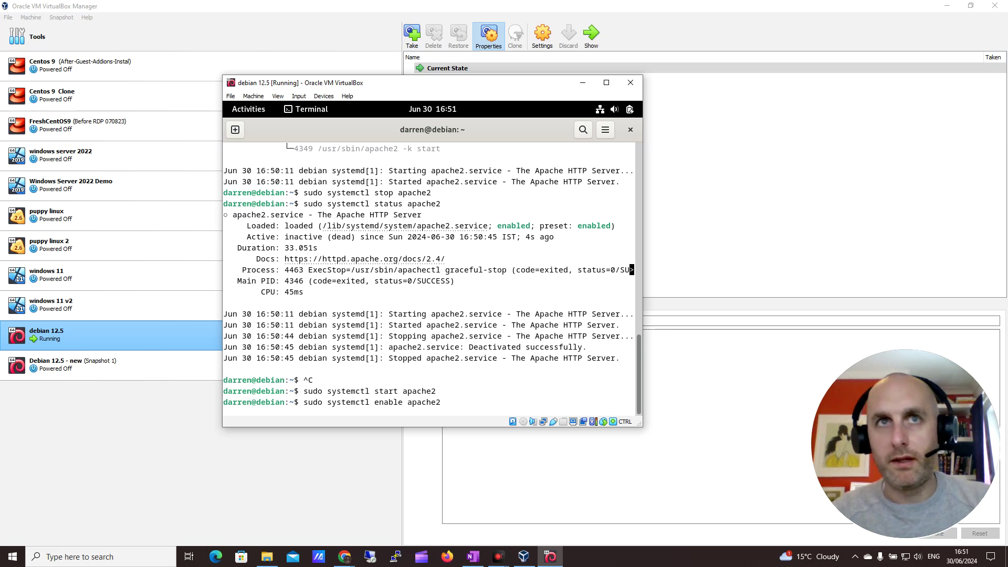
key("Return")
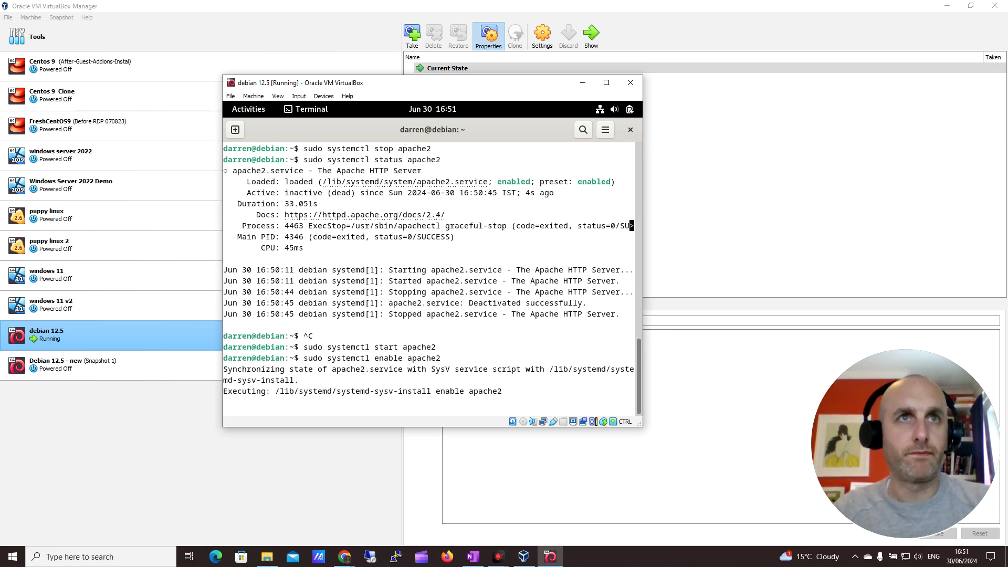
left_click(248, 111)
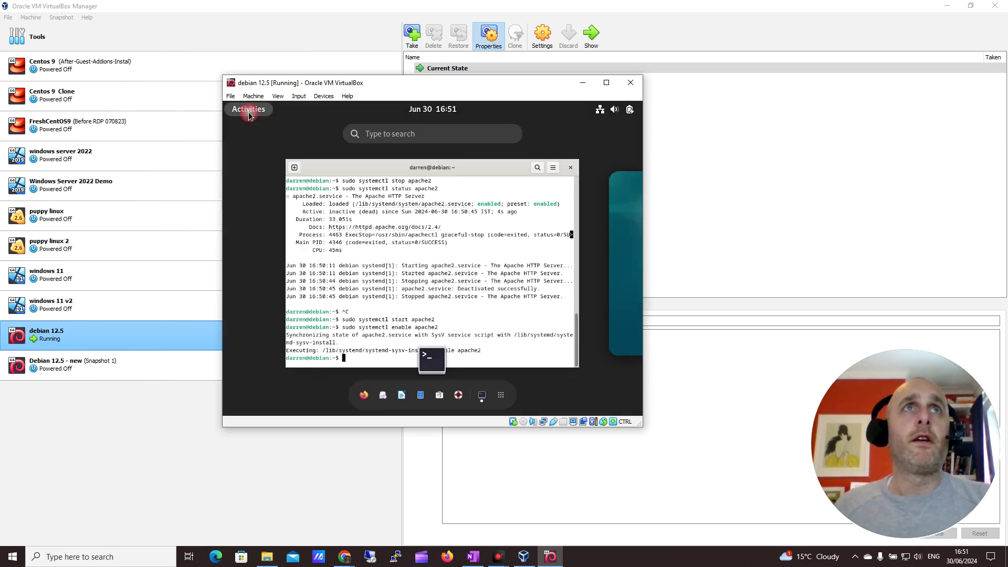
- Launch Firefox ESR from the dash and select its address bar
left_click(363, 398)
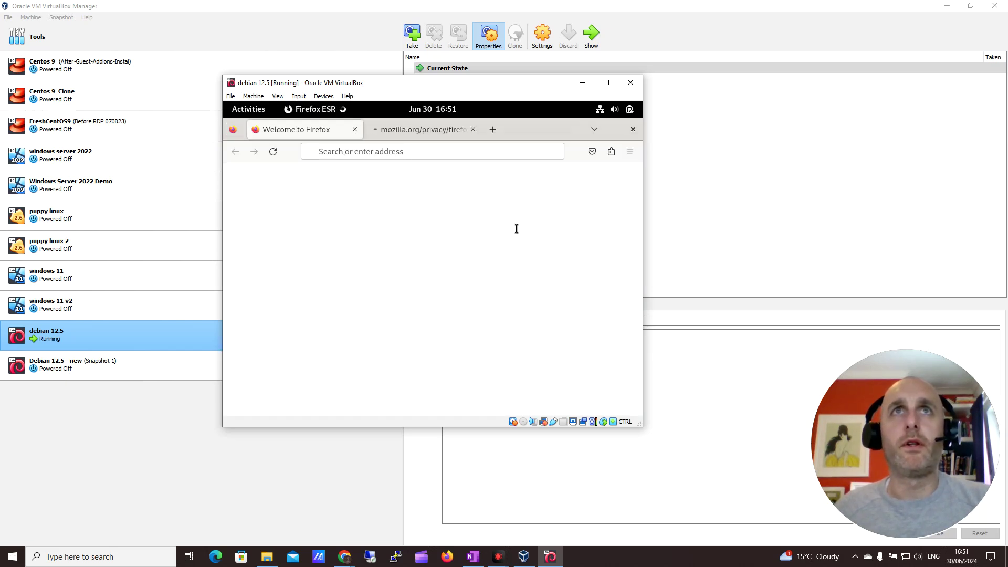
left_click(362, 151)
type("localho")
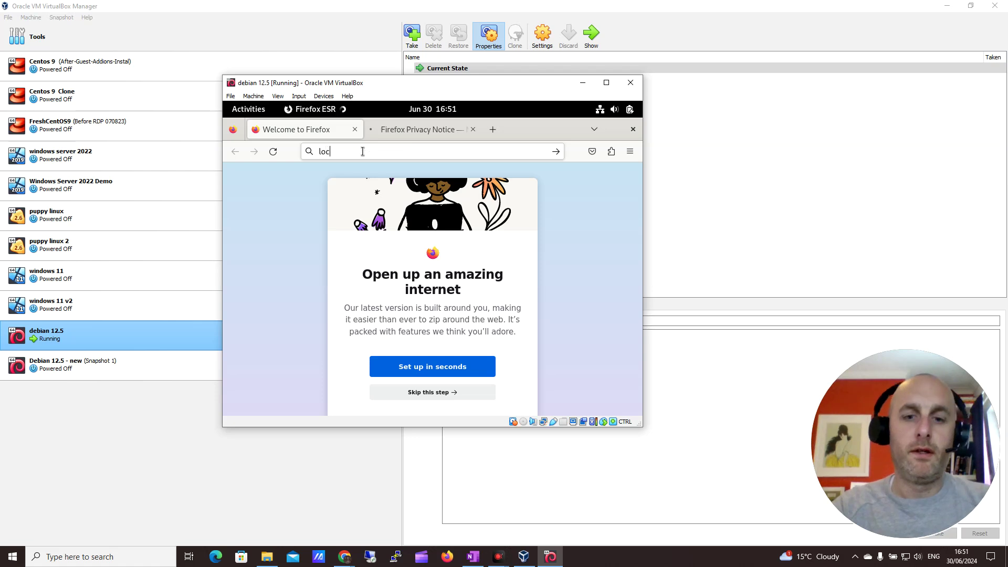
type("st")
- Load 'localhost' to bring up the Apache2 Debian Default Page reading 'It works!'
key("Return")
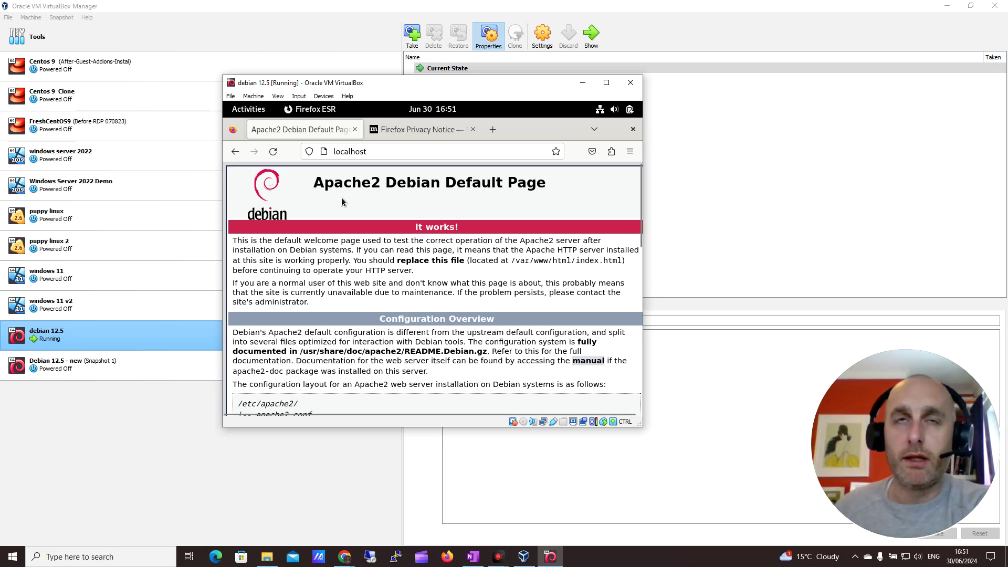
scroll(341, 221, "down", 1)
scroll(338, 252, "down", 1)
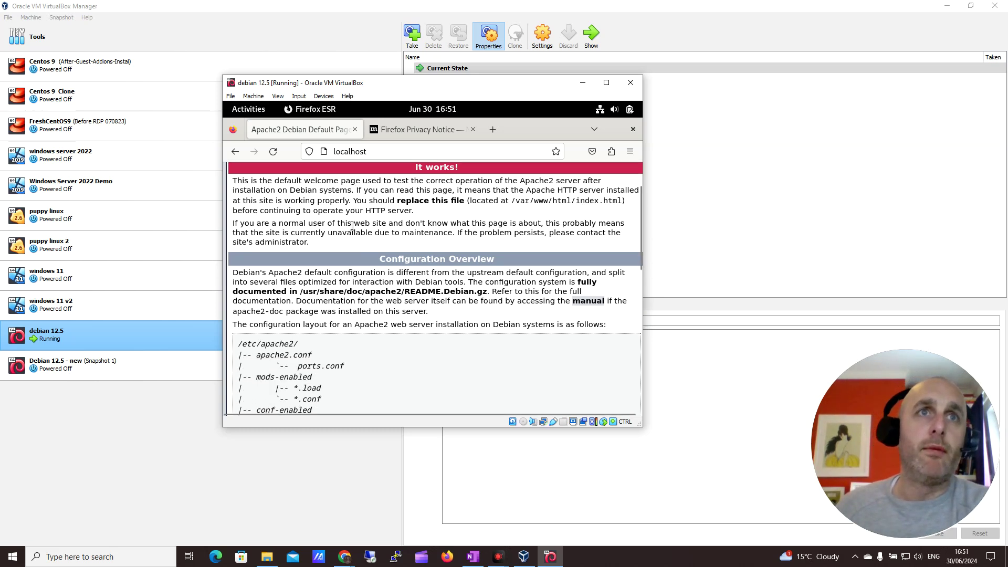
scroll(335, 284, "down", 1)
scroll(334, 287, "down", 1)
scroll(362, 313, "down", 2)
scroll(363, 312, "down", 3)
scroll(363, 312, "down", 3)
scroll(435, 305, "down", 2)
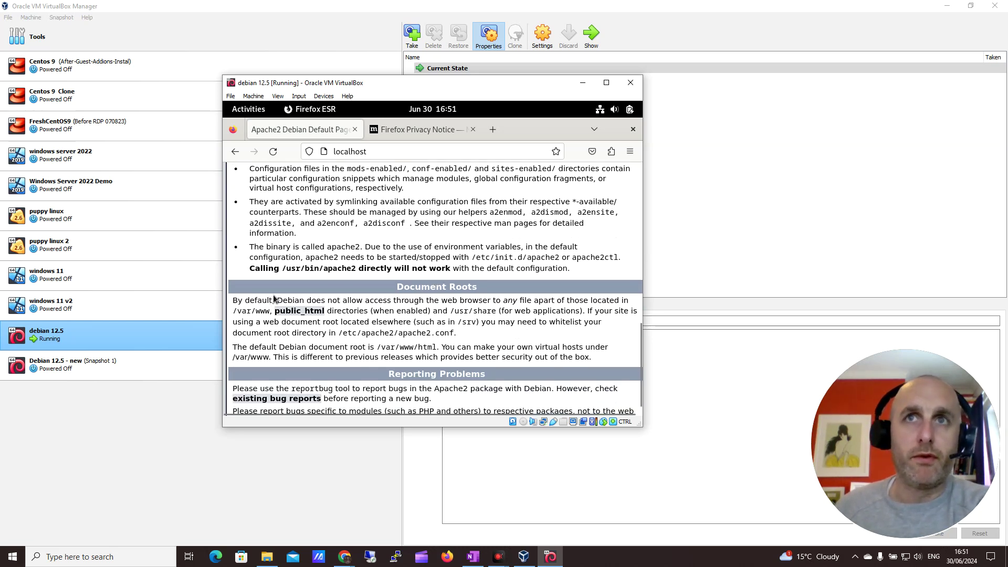
scroll(279, 293, "down", 1)
scroll(279, 294, "up", 2)
scroll(280, 293, "up", 5)
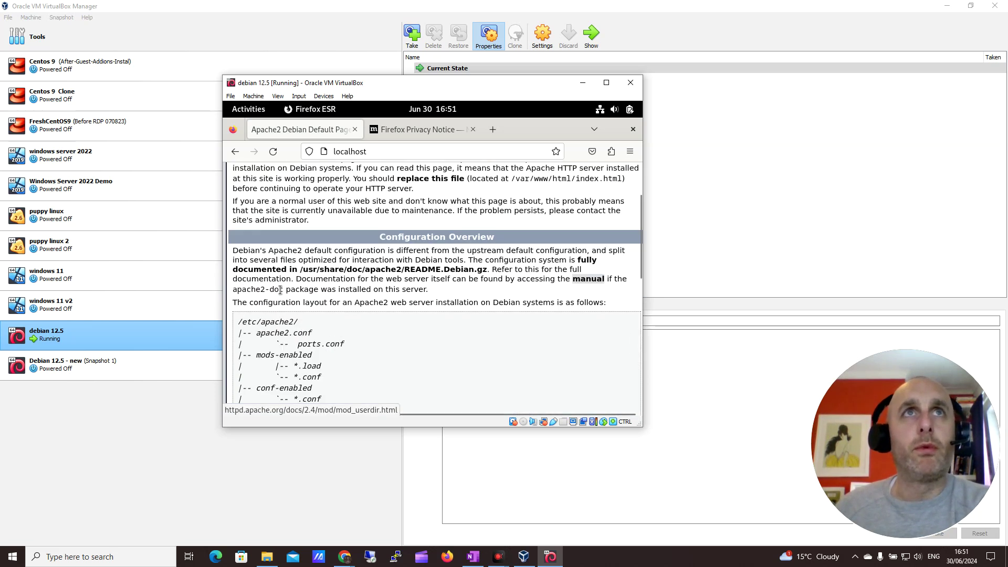
scroll(280, 291, "up", 3)
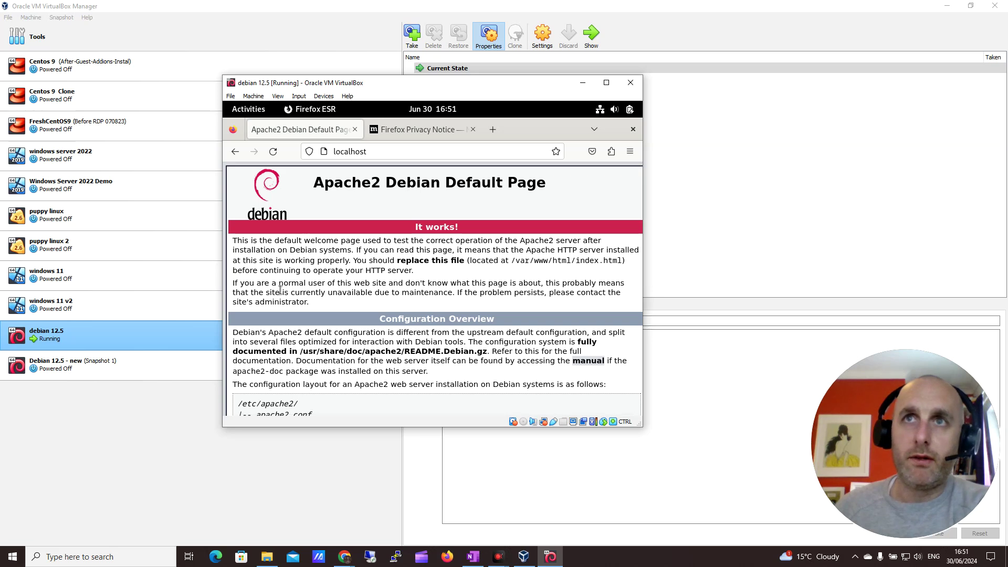